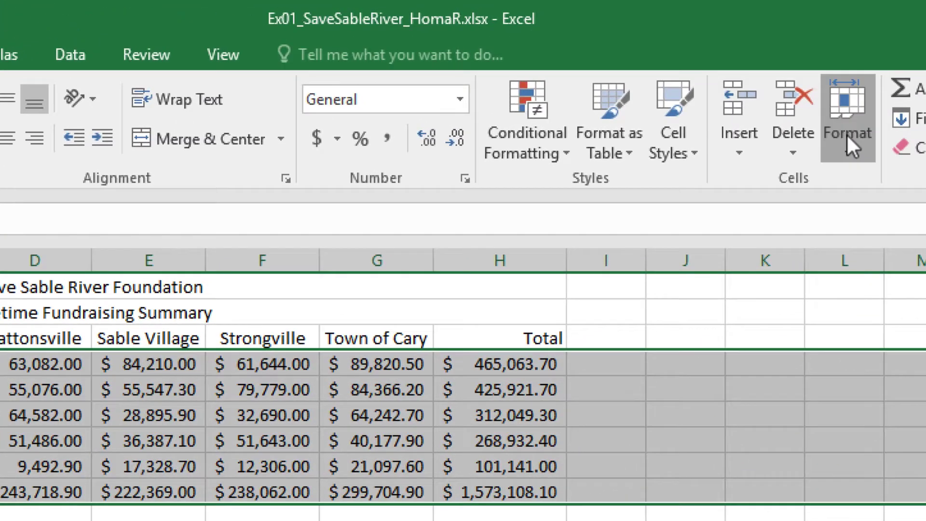
# - Set the height of the selected rows 4 through 9 to 20
pyautogui.click(847, 134)
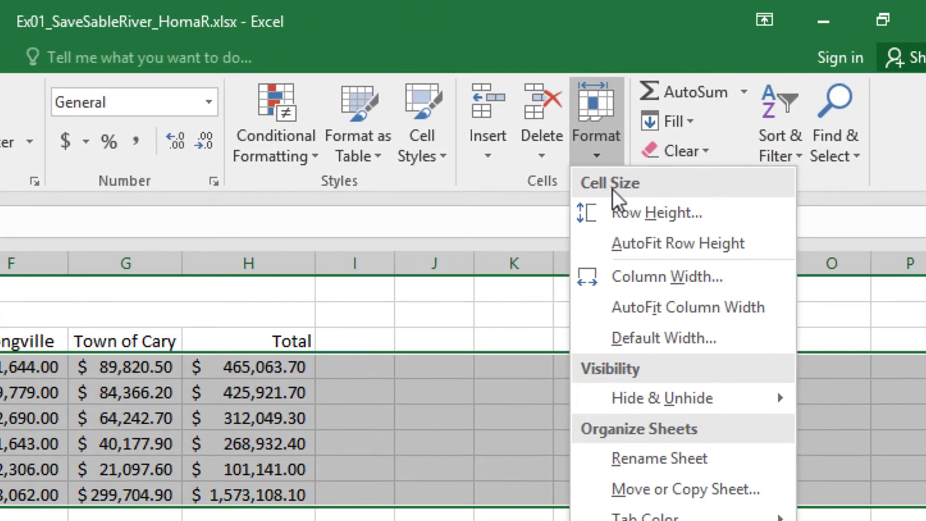
pyautogui.click(676, 216)
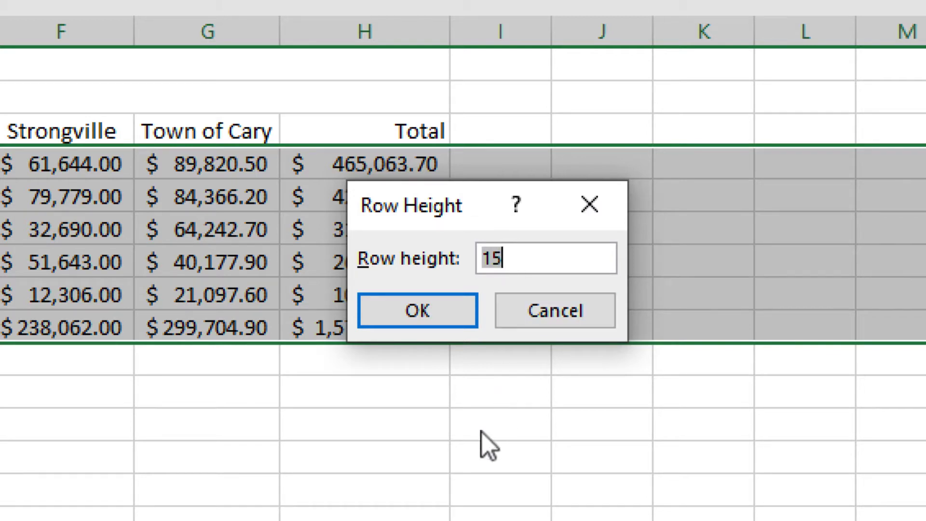
pyautogui.moveTo(526, 248); pyautogui.dragTo(420, 271)
pyautogui.write('20')
pyautogui.press('Return')
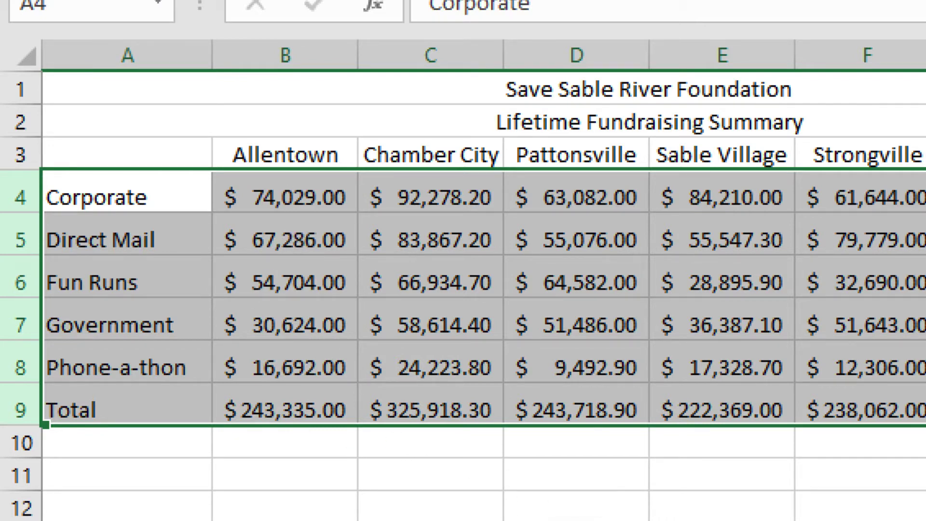
pyautogui.click(579, 520)
# - Format the "Save Sable River Foundation" title in A1 as bold 18-point Cambria in the dark blue theme color
pyautogui.click(664, 98)
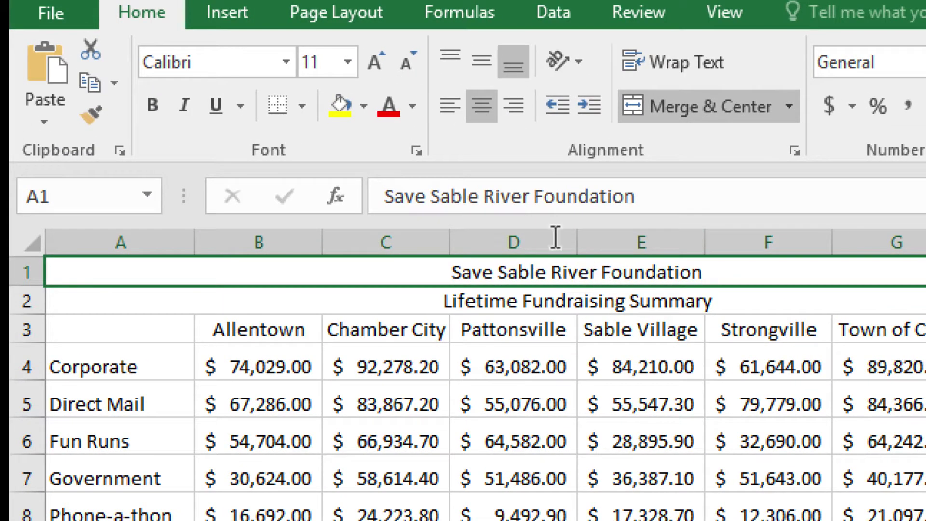
pyautogui.click(286, 61)
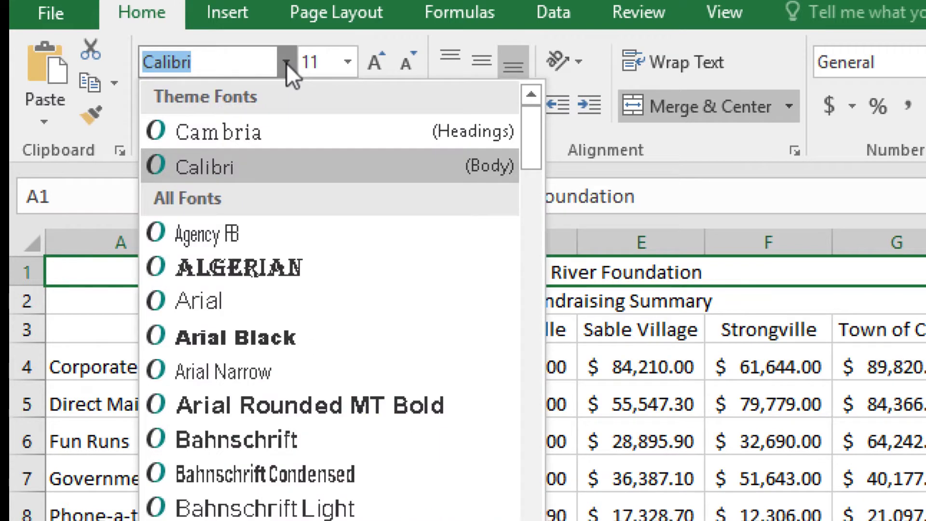
pyautogui.click(273, 129)
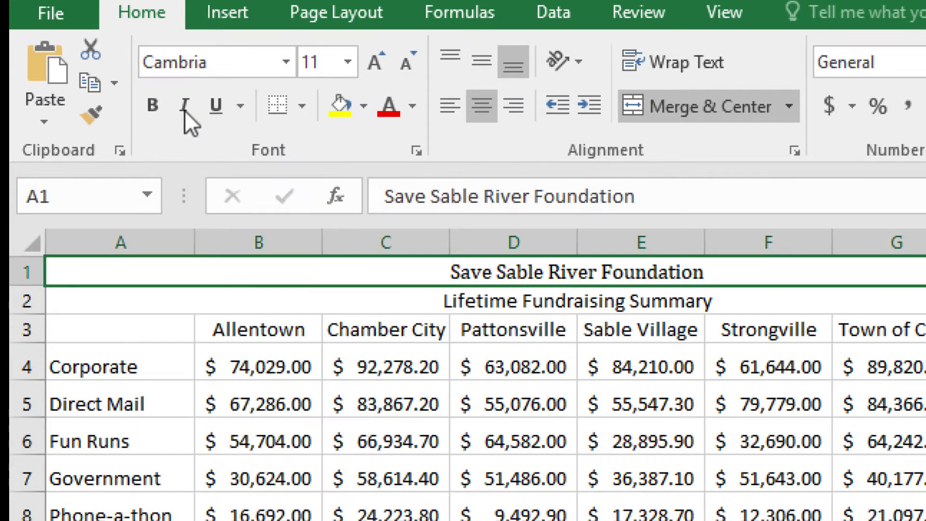
pyautogui.click(155, 105)
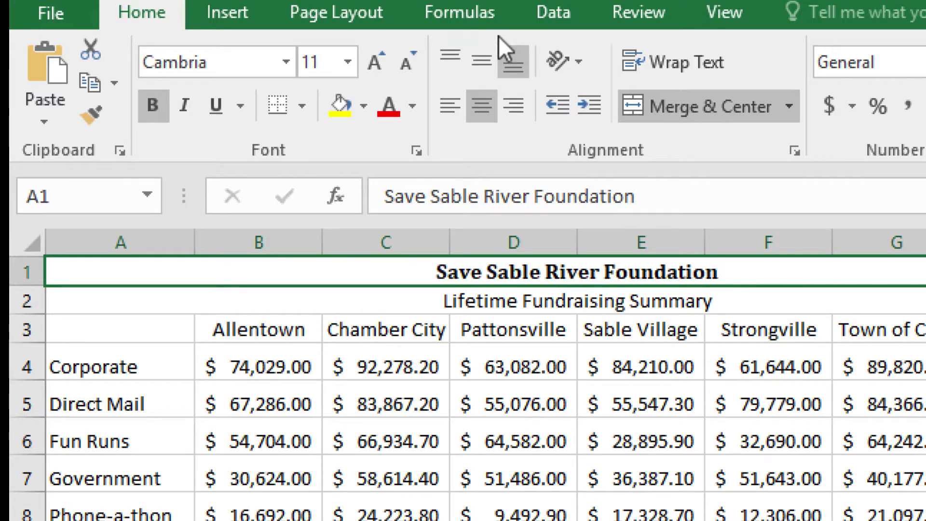
pyautogui.click(411, 106)
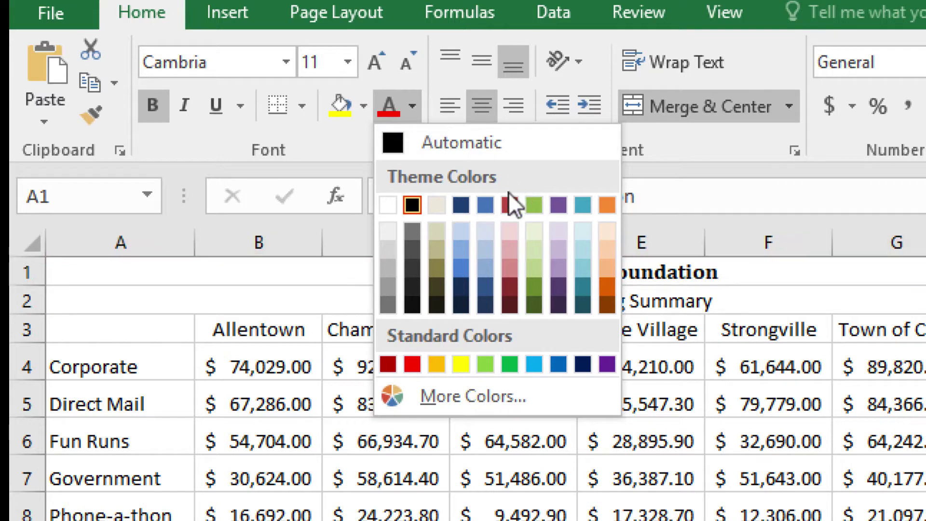
pyautogui.click(461, 203)
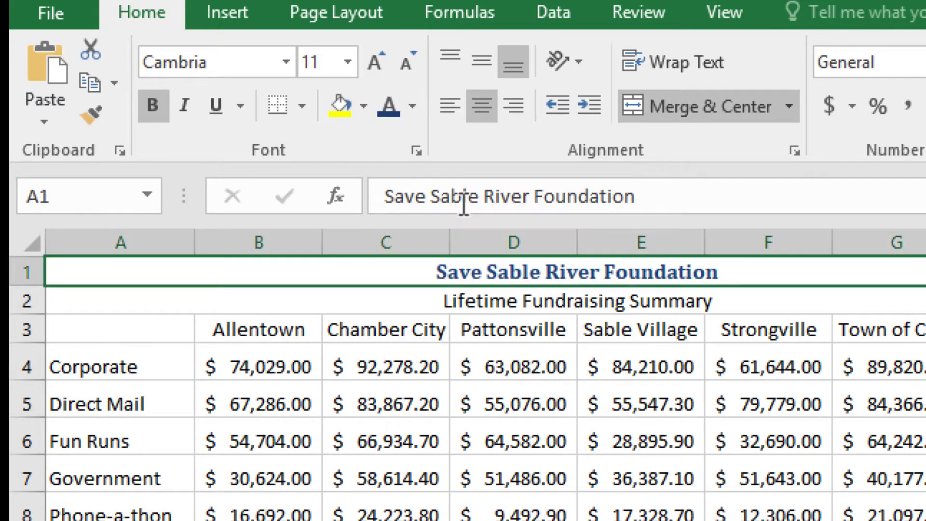
pyautogui.click(344, 64)
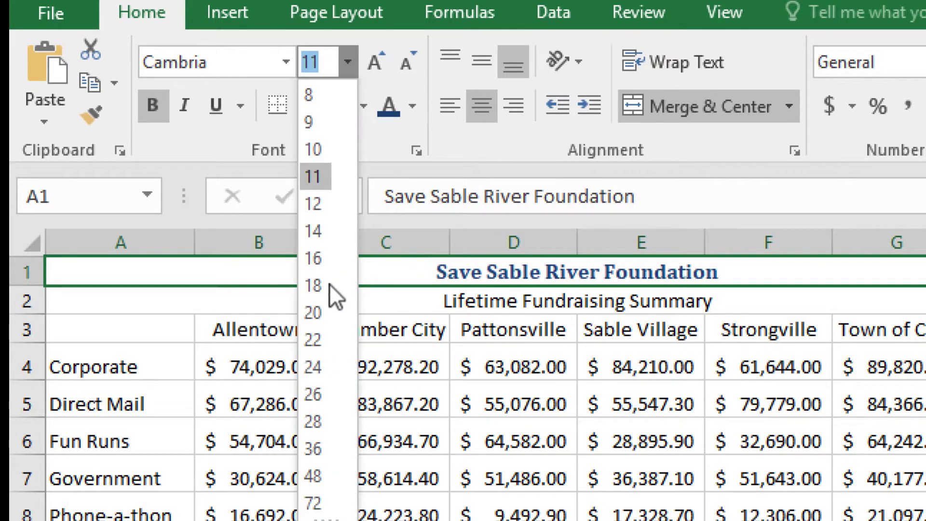
pyautogui.click(314, 285)
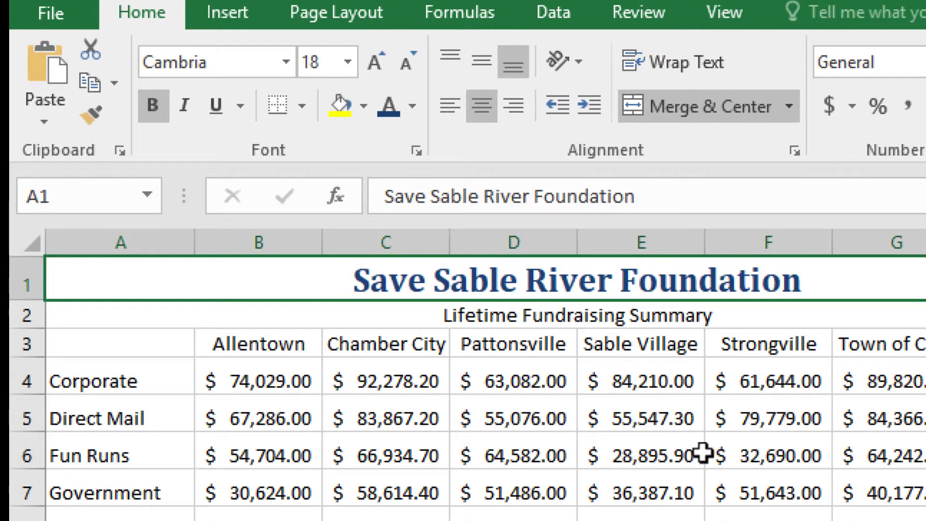
# - Format the "Lifetime Fundraising Summary" subtitle in A2 as bold at 14 points
pyautogui.click(671, 315)
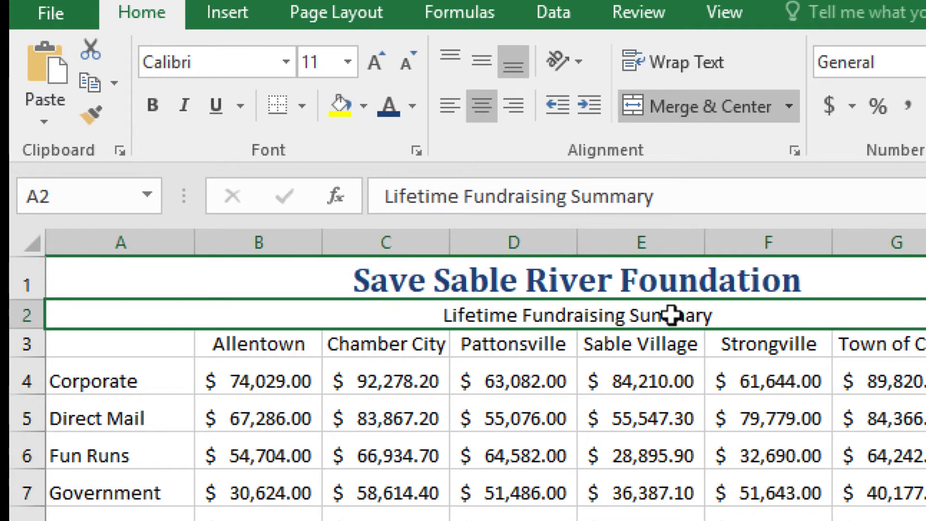
pyautogui.click(347, 60)
pyautogui.click(320, 236)
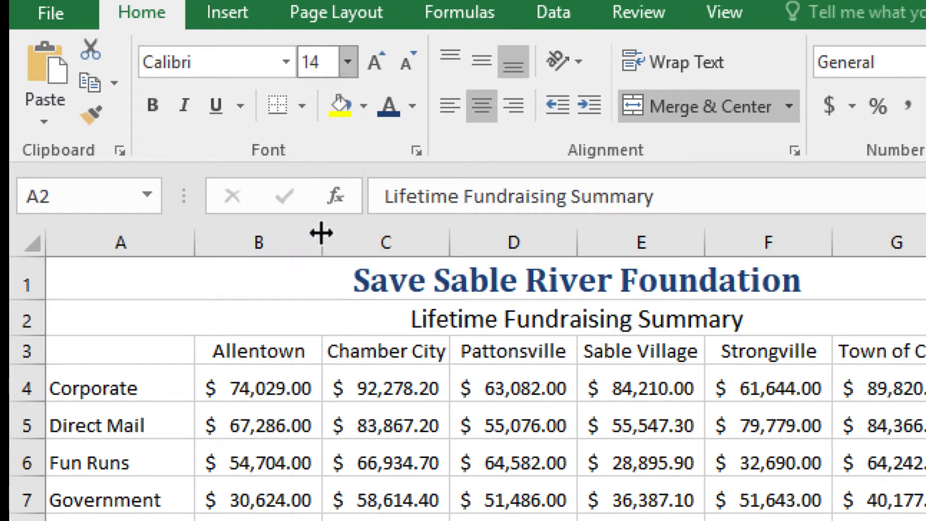
pyautogui.click(151, 106)
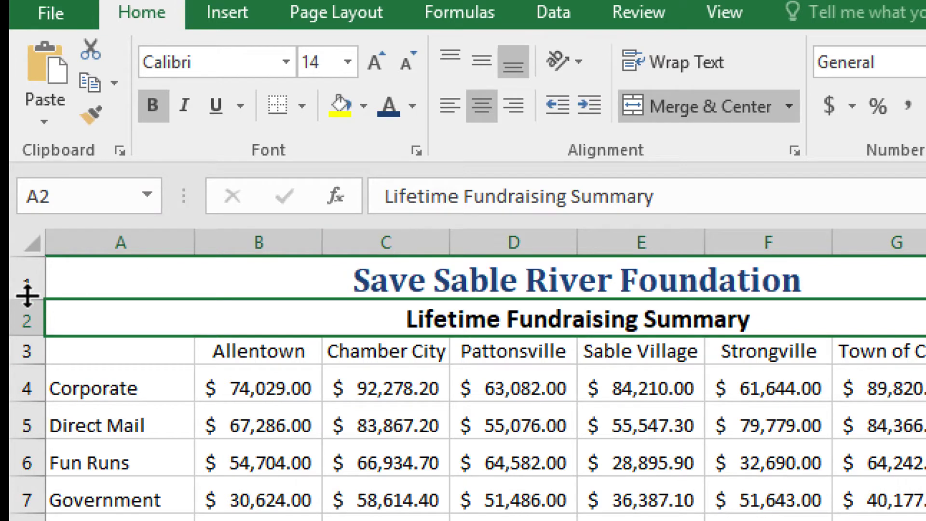
# - Make row 1 slightly taller and vertically middle-align the title in A1 and the subtitle in A2
pyautogui.moveTo(28, 295); pyautogui.dragTo(27, 310)
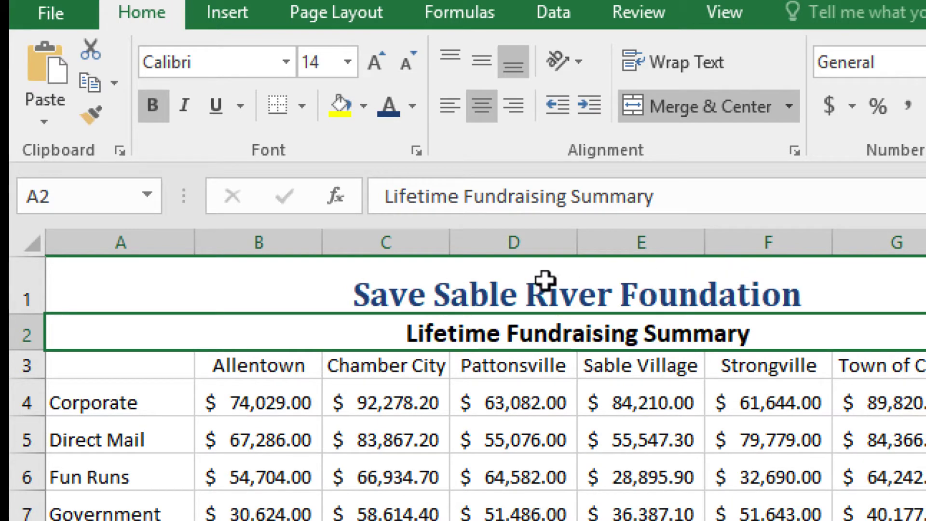
pyautogui.click(646, 284)
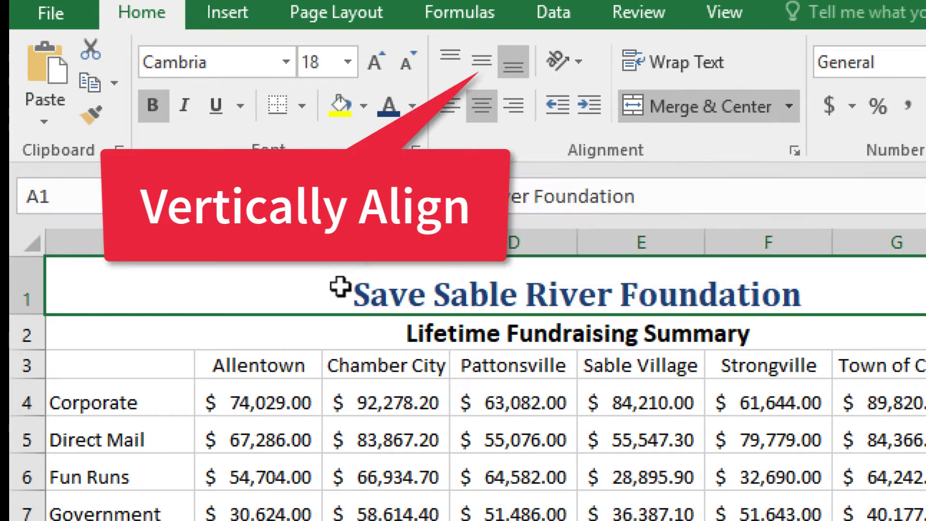
pyautogui.click(483, 54)
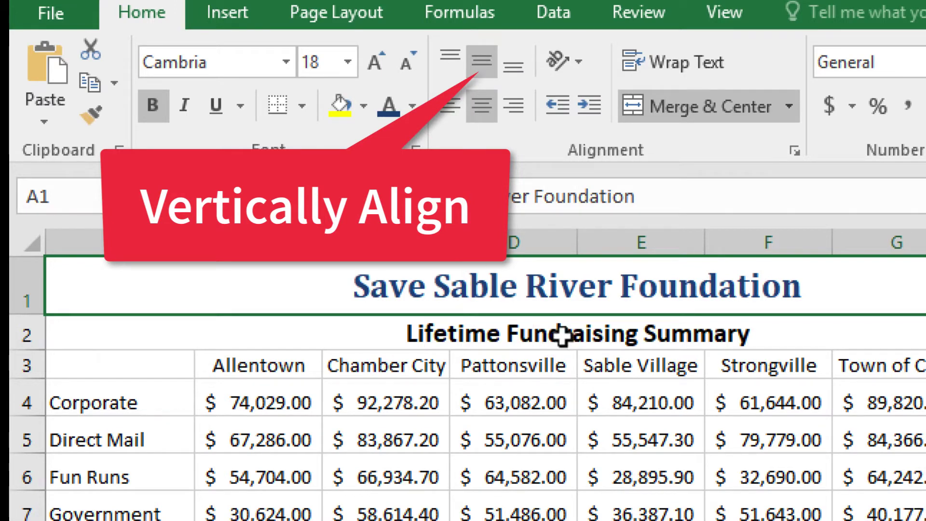
pyautogui.click(565, 334)
pyautogui.click(483, 61)
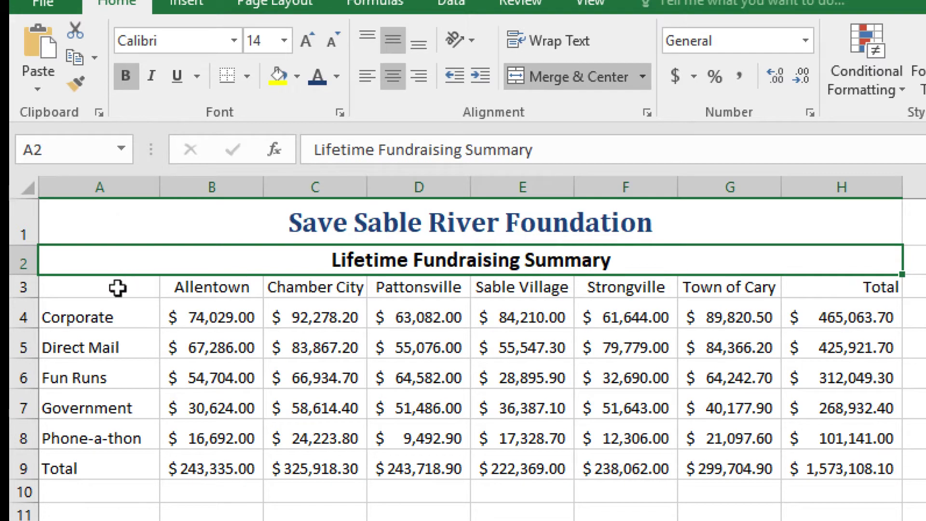
# - Format the header row A3:H3 with a dark blue theme fill and bold white text
pyautogui.moveTo(120, 287); pyautogui.dragTo(842, 285)
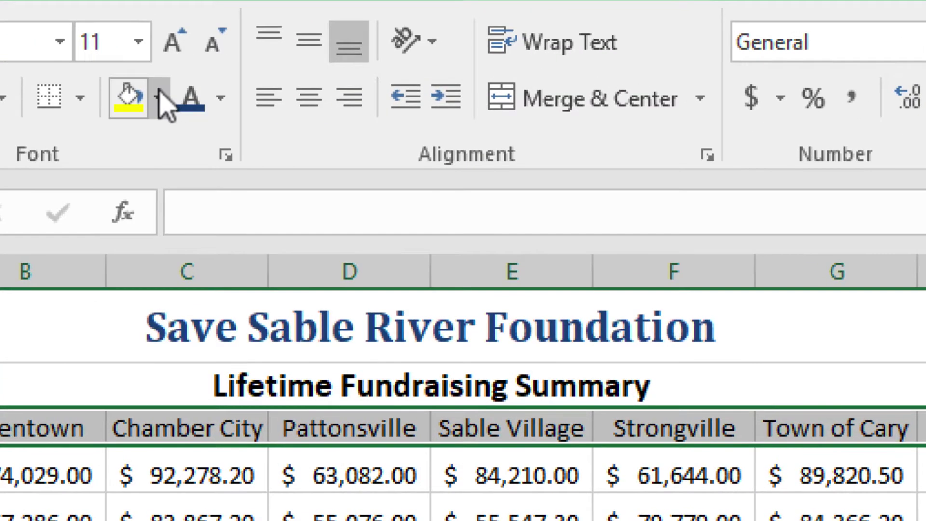
pyautogui.click(297, 76)
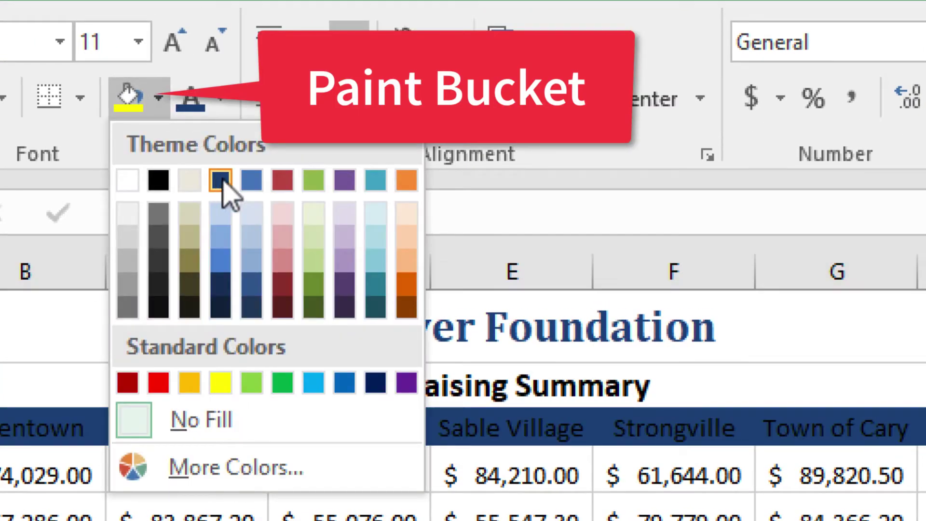
pyautogui.click(222, 181)
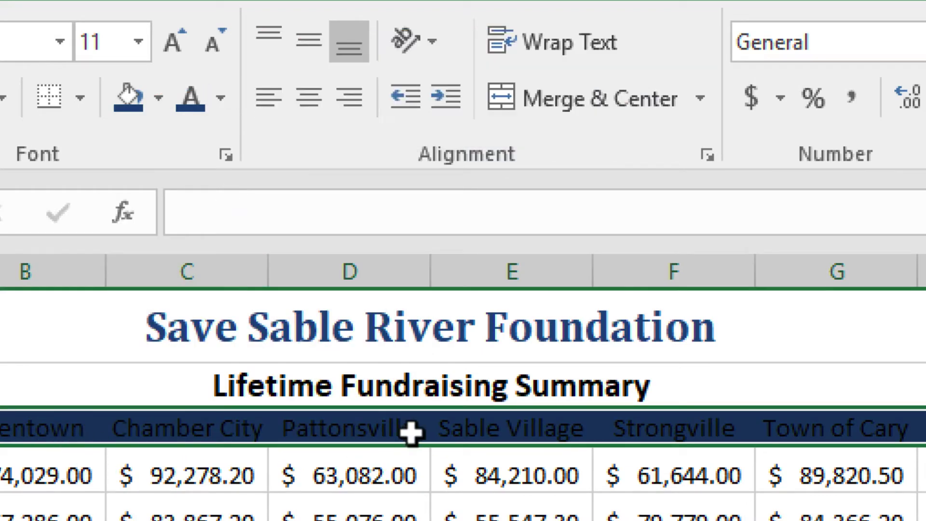
pyautogui.click(223, 99)
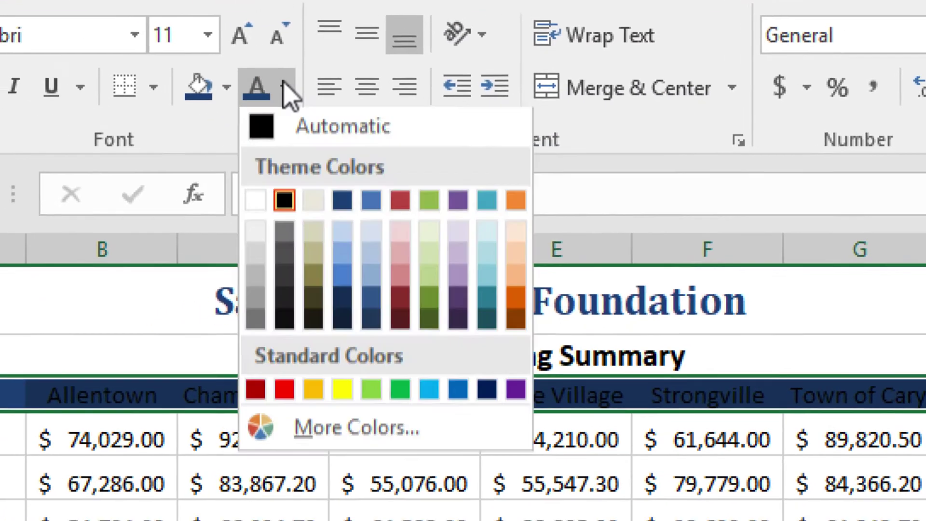
pyautogui.click(193, 219)
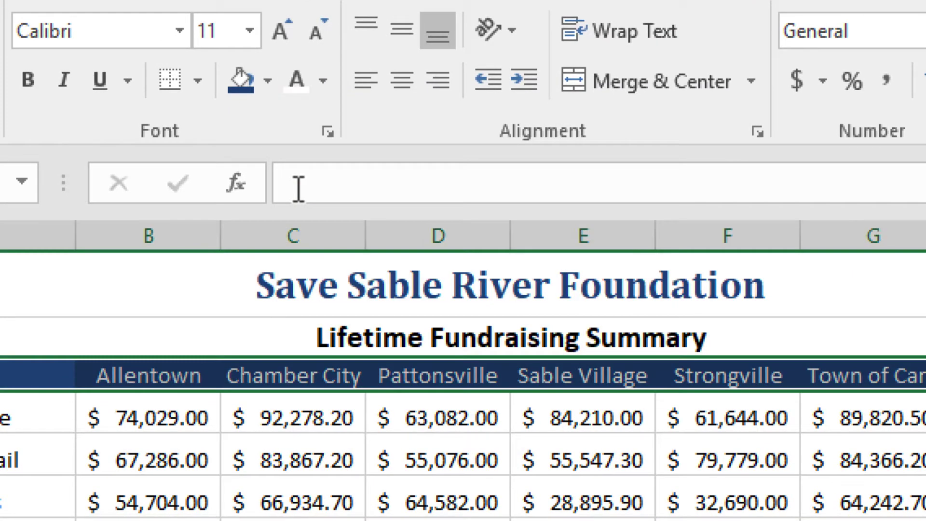
pyautogui.click(29, 81)
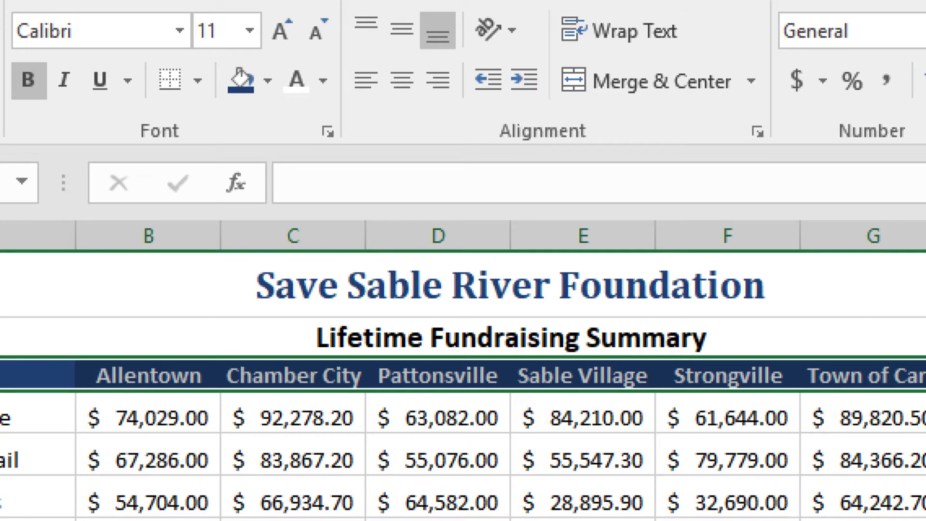
pyautogui.click(519, 459)
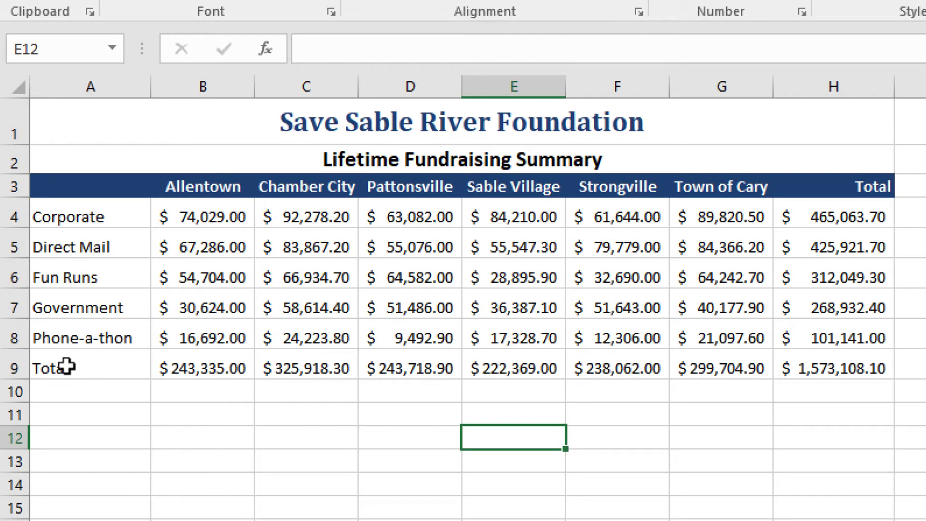
# - Fill the total row A9:H9 with the lightest tint of the dark blue theme color
pyautogui.moveTo(68, 366); pyautogui.dragTo(825, 368)
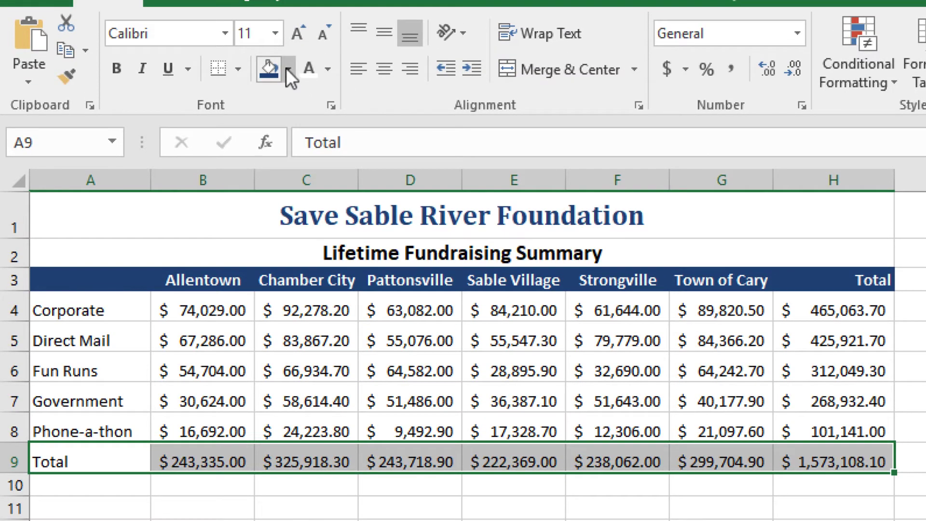
pyautogui.click(287, 69)
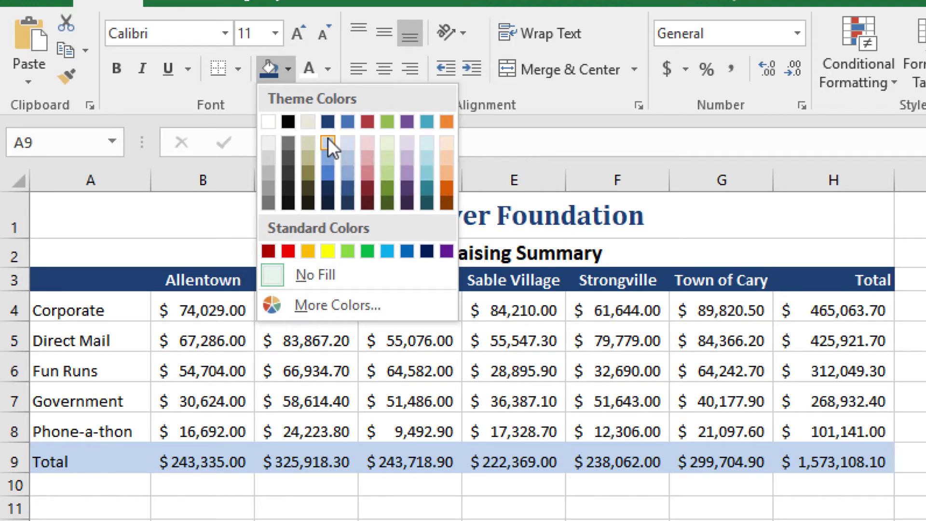
pyautogui.click(328, 138)
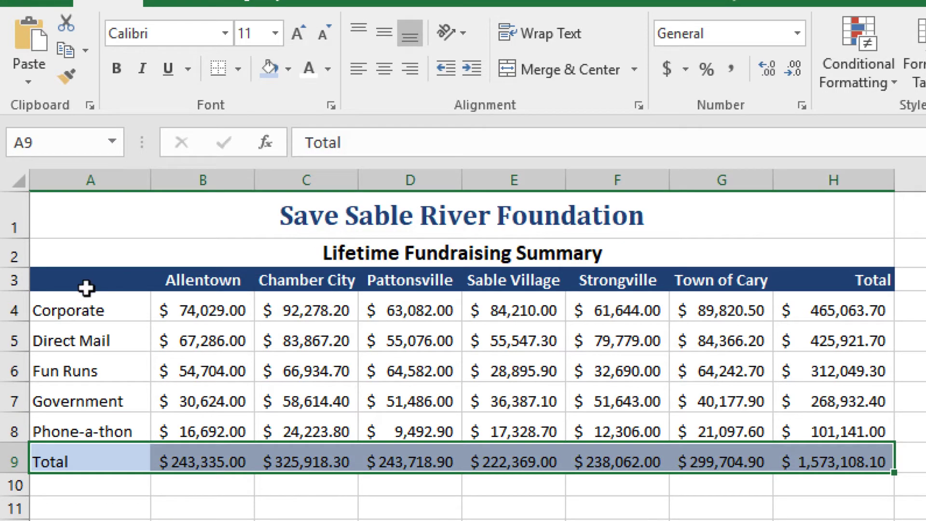
# - Fill the category labels A4:A8 and the row totals H4:H8 with the second-lightest tint of the dark blue theme color
pyautogui.moveTo(83, 303); pyautogui.dragTo(78, 424)
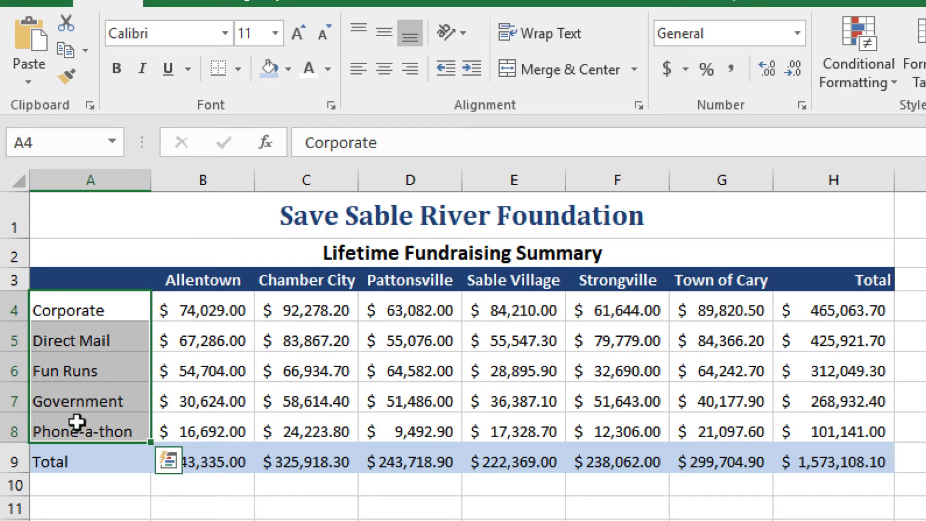
pyautogui.click(287, 68)
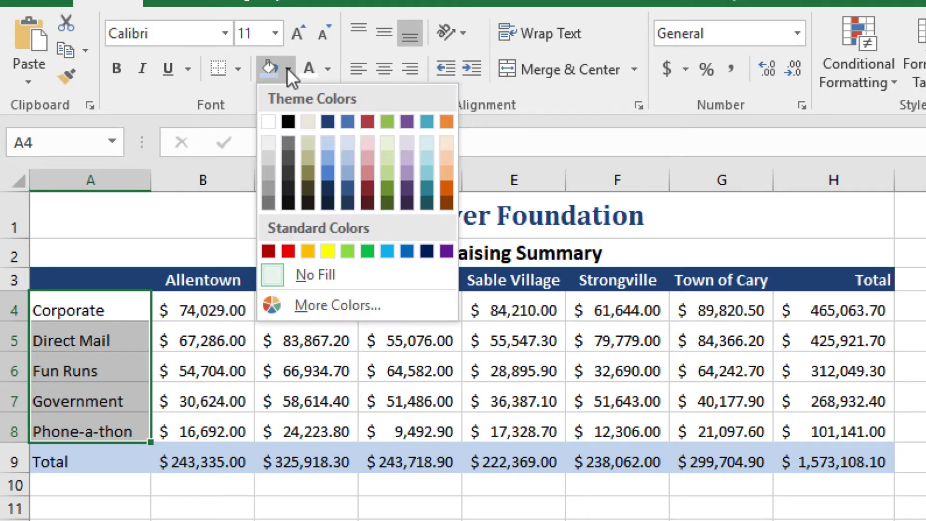
pyautogui.click(329, 156)
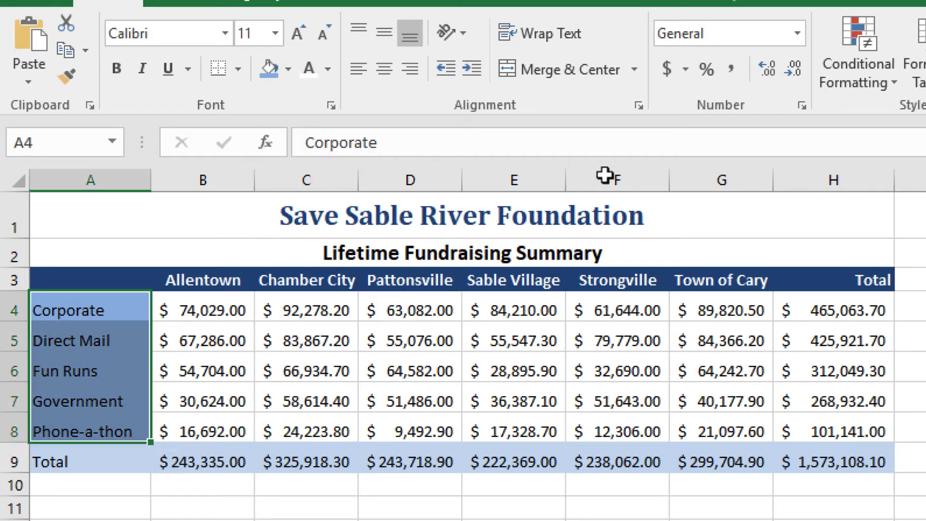
pyautogui.moveTo(830, 311); pyautogui.dragTo(828, 431)
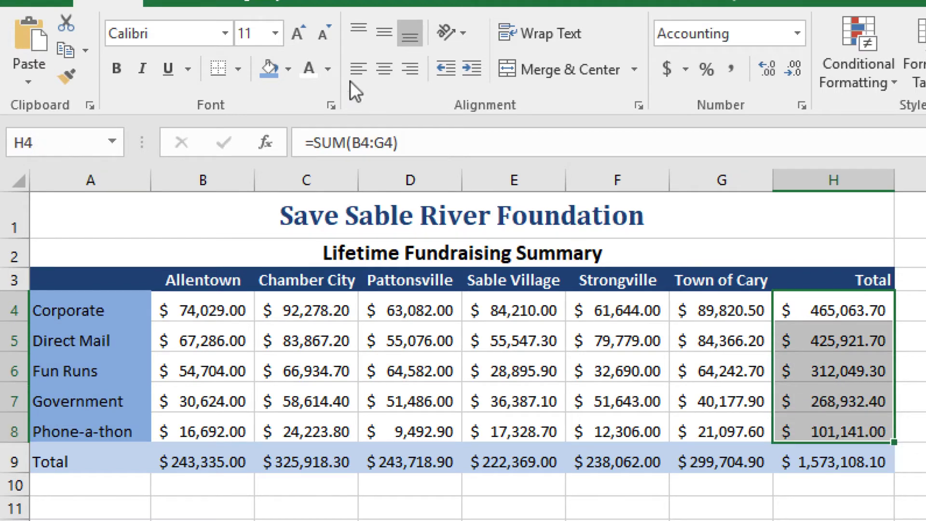
pyautogui.click(288, 66)
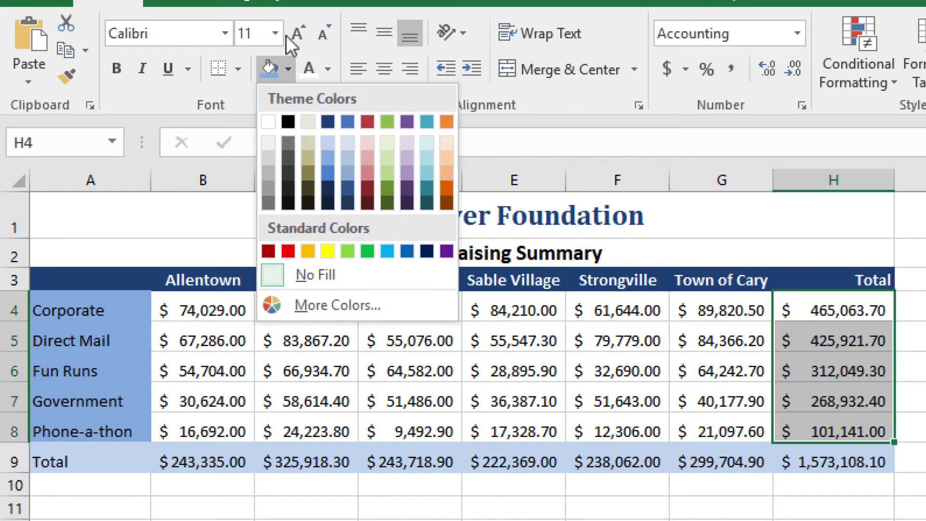
pyautogui.click(271, 62)
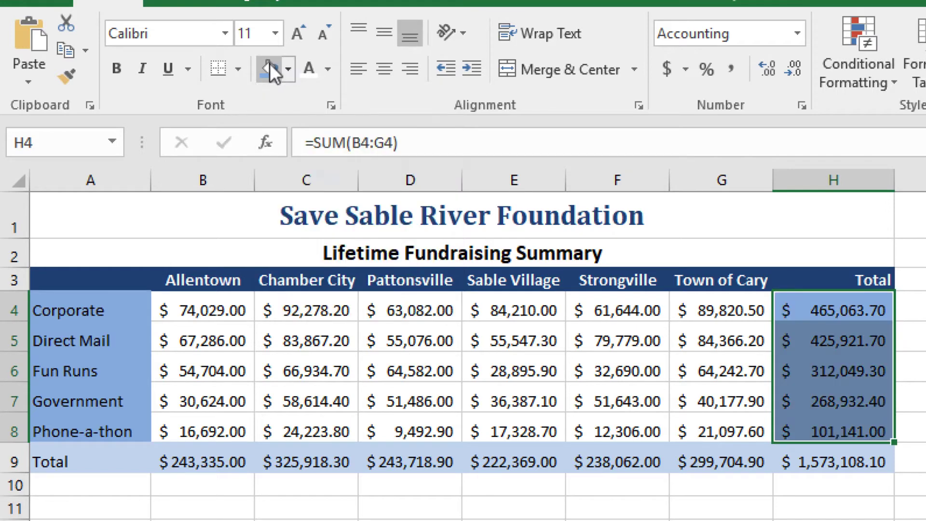
pyautogui.click(922, 401)
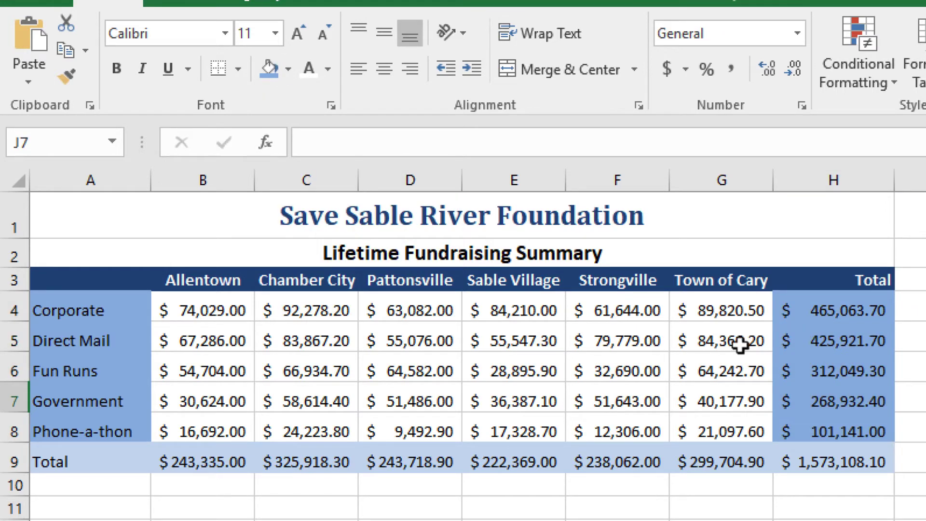
# - Bold the labels A4:A9, the row totals H4:H9 and the column totals B9:G9
pyautogui.moveTo(93, 312); pyautogui.dragTo(77, 462)
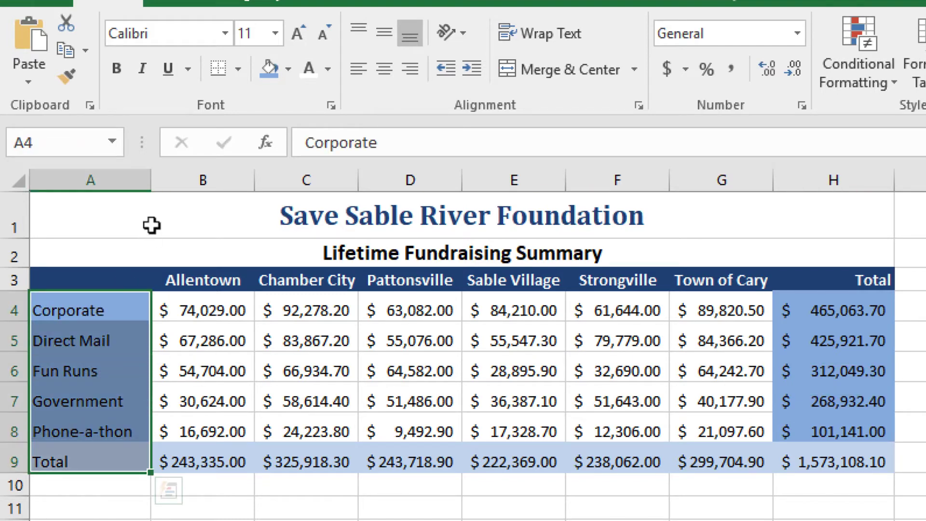
pyautogui.click(121, 70)
pyautogui.moveTo(835, 311); pyautogui.dragTo(836, 462)
pyautogui.click(116, 68)
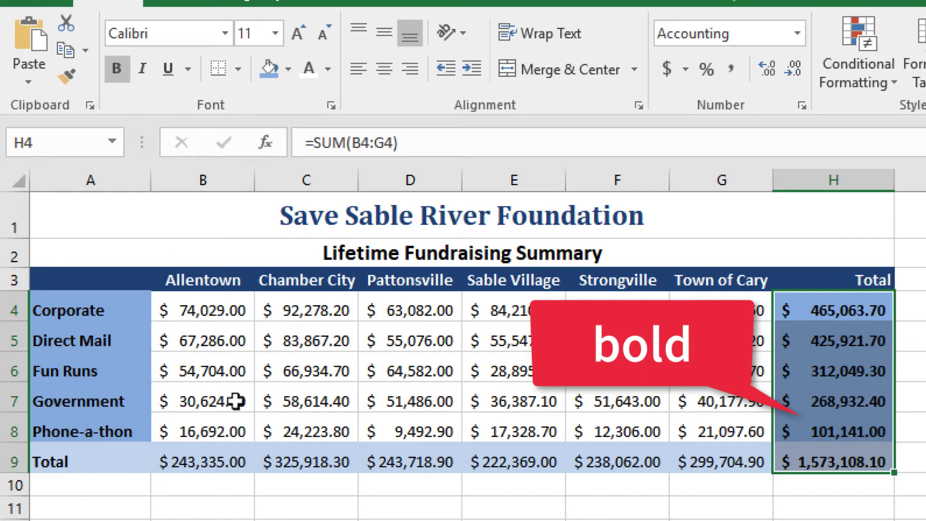
pyautogui.moveTo(193, 458); pyautogui.dragTo(703, 461)
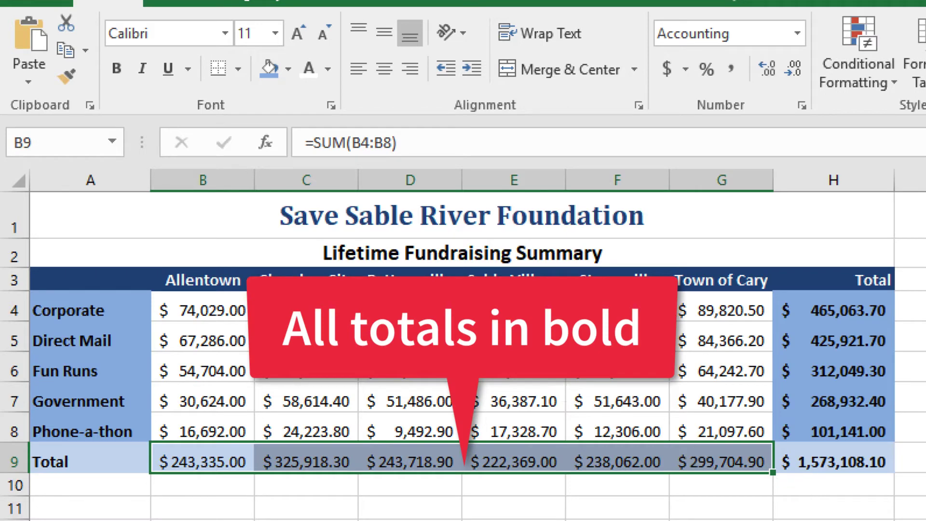
pyautogui.click(117, 69)
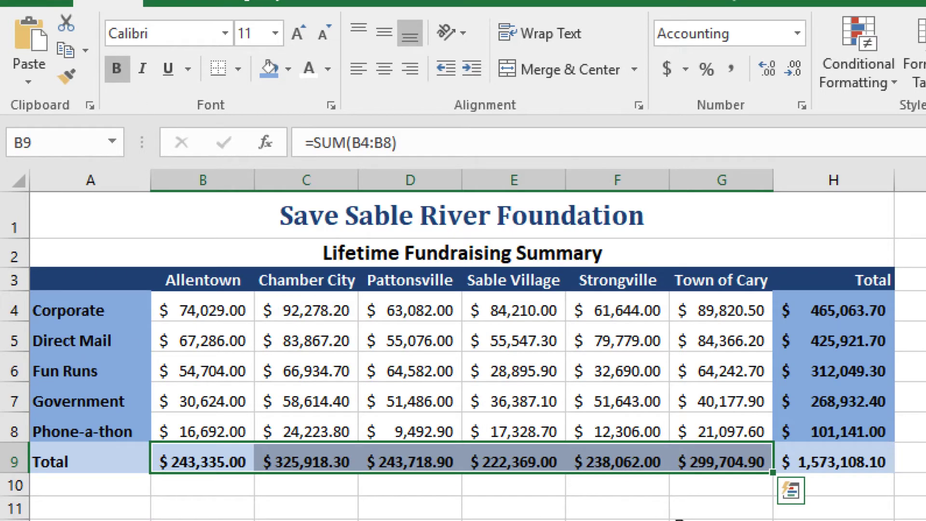
# - Fill the Direct Mail and Government amounts, B5:G5 and B7:G7, with a custom very light blue, RGB 235, 239, 249
pyautogui.click(184, 340)
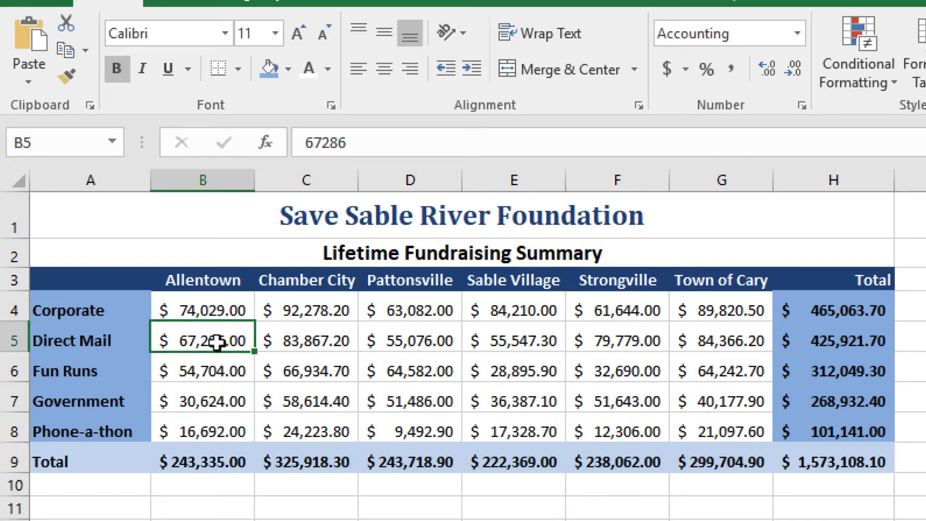
pyautogui.moveTo(216, 343); pyautogui.dragTo(713, 342)
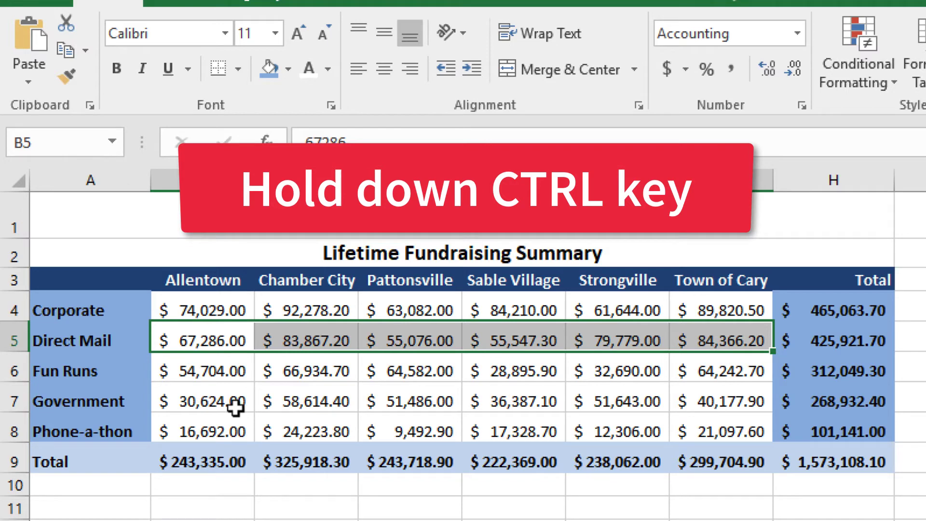
pyautogui.moveTo(177, 401); pyautogui.dragTo(704, 395)
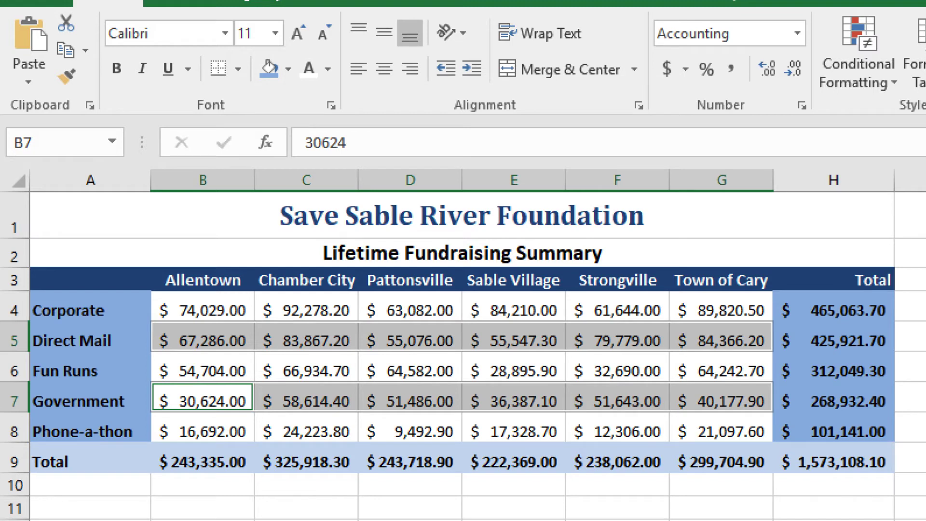
pyautogui.click(286, 70)
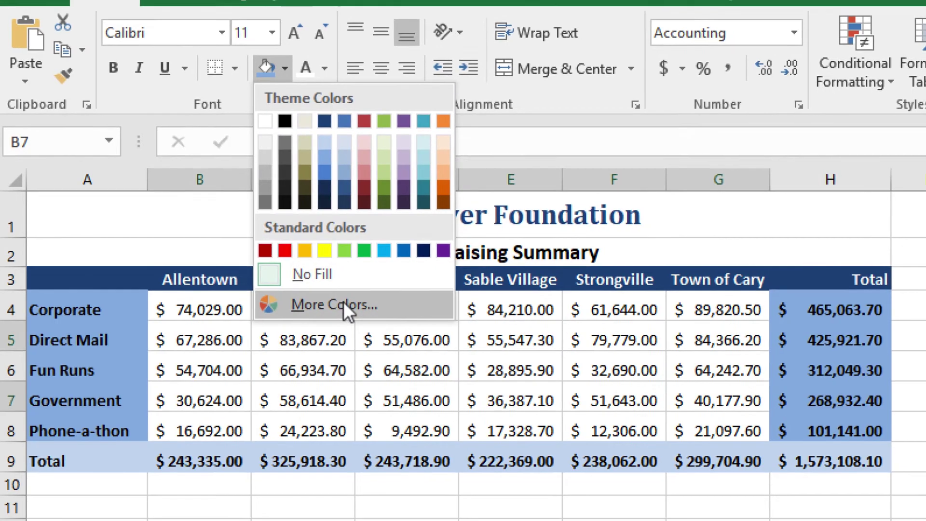
pyautogui.click(346, 304)
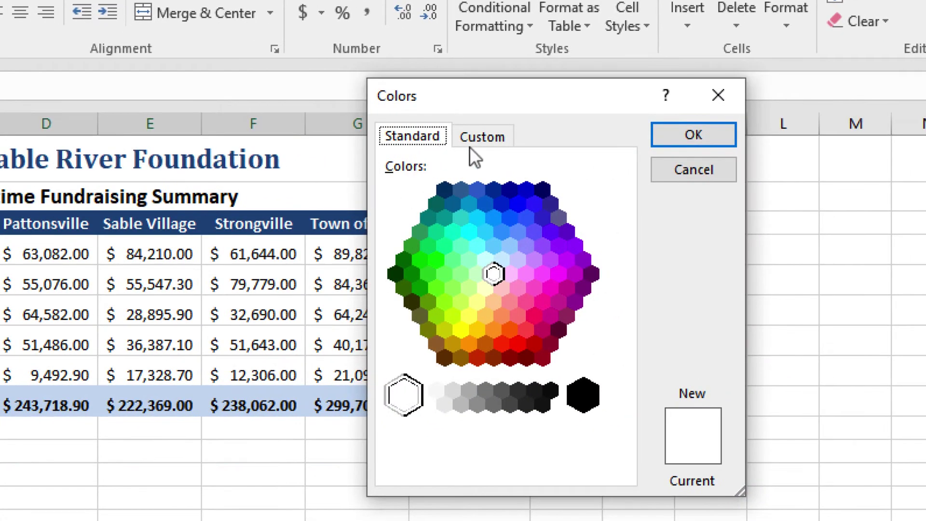
pyautogui.click(482, 138)
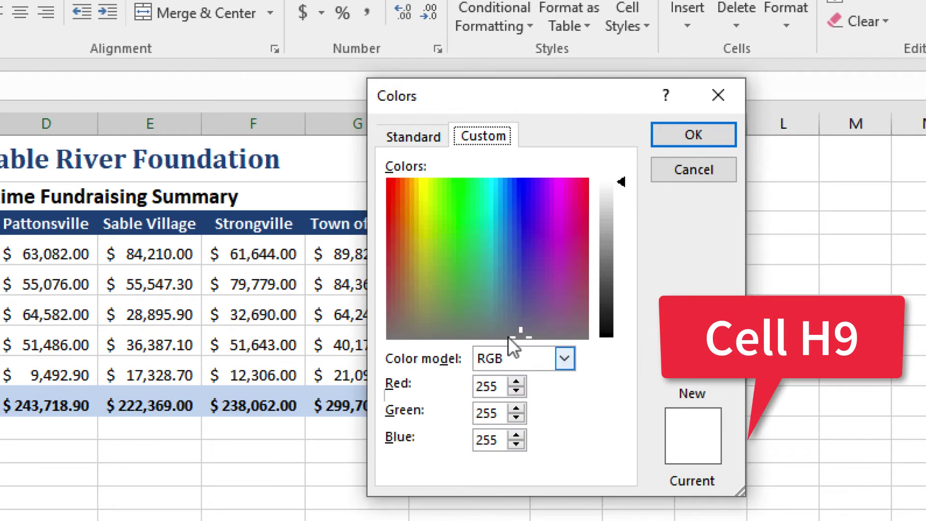
pyautogui.click(511, 254)
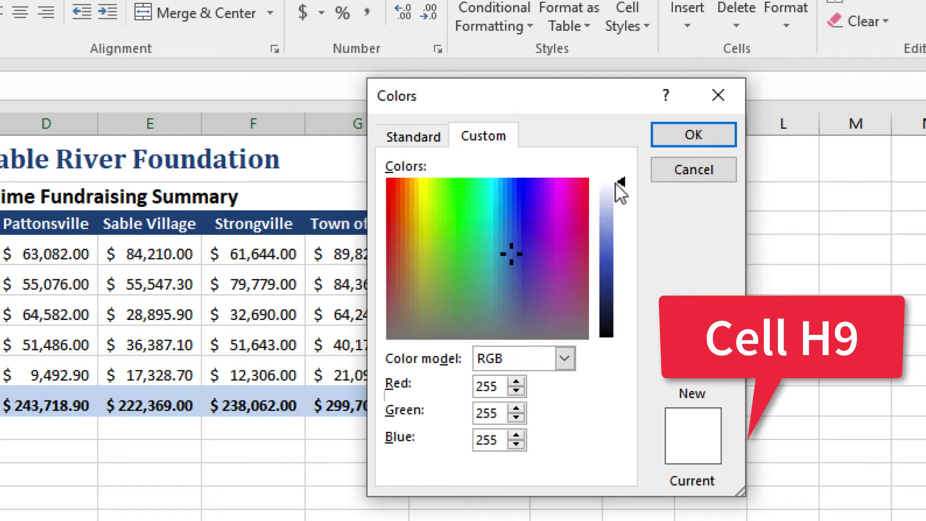
pyautogui.moveTo(623, 180); pyautogui.dragTo(622, 189)
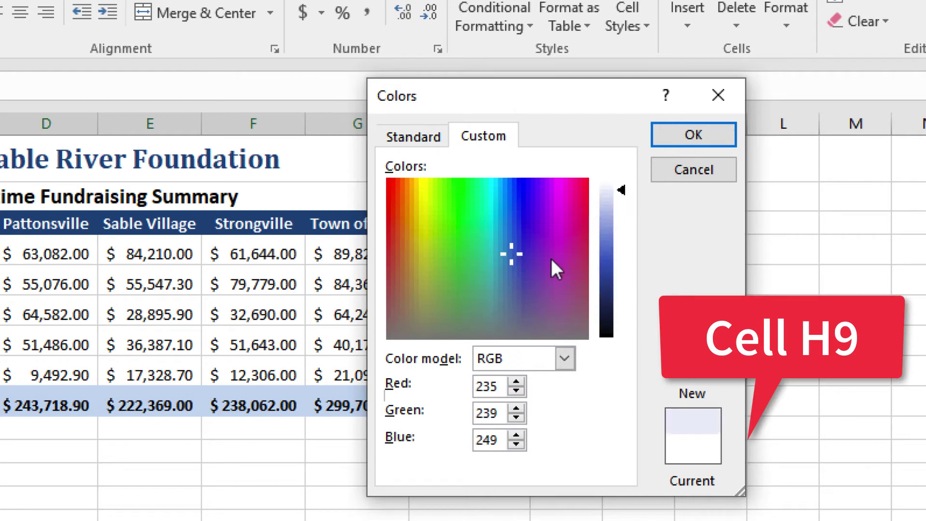
pyautogui.click(689, 133)
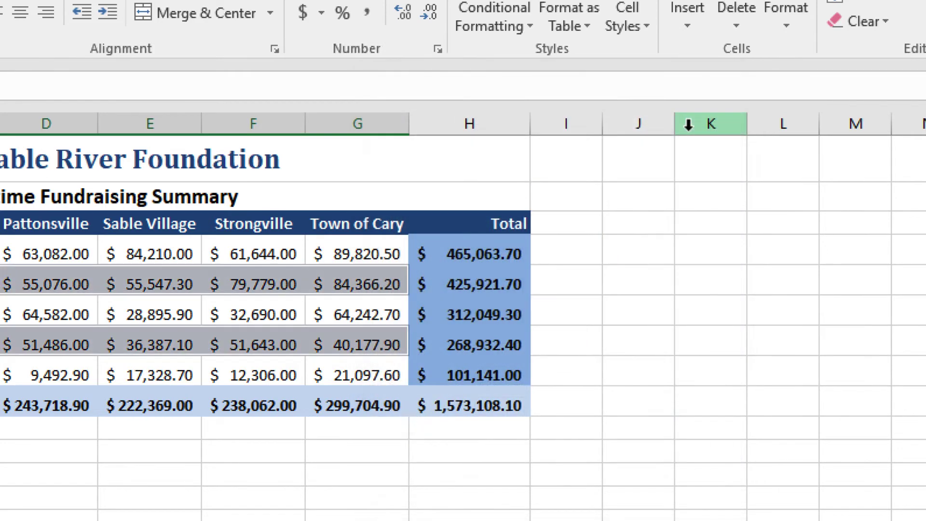
pyautogui.click(282, 483)
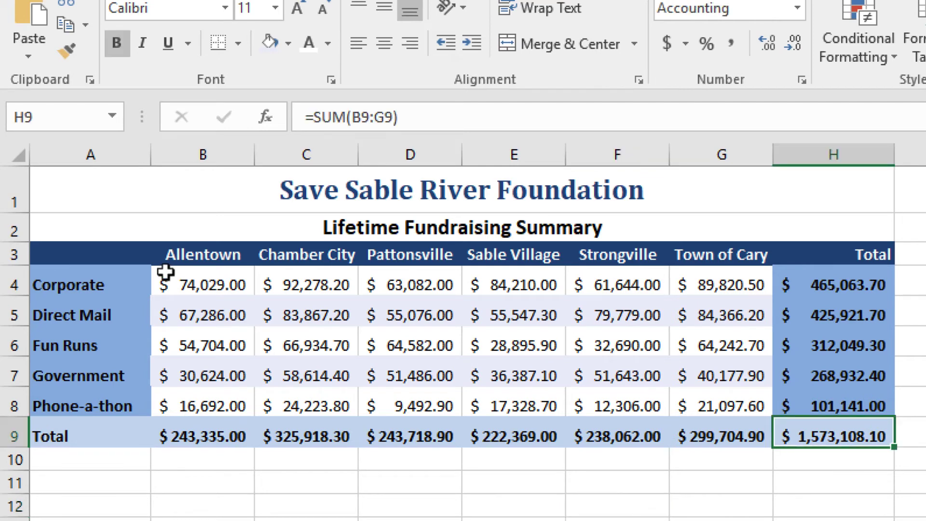
# - Add a thin outline border around A1:H9 and choose the dark blue theme color as the line color in the cell formatting
pyautogui.moveTo(60, 190); pyautogui.dragTo(849, 428)
pyautogui.click(887, 68)
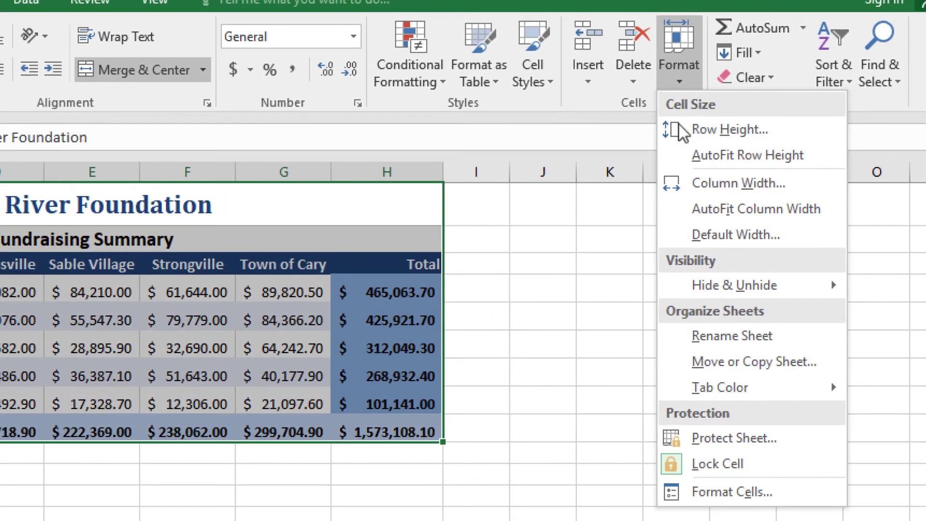
pyautogui.click(714, 490)
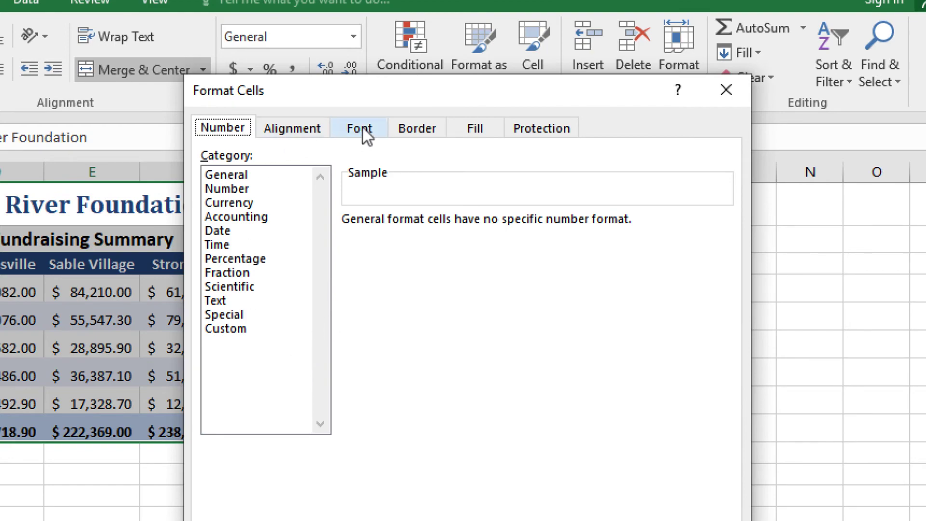
pyautogui.click(425, 132)
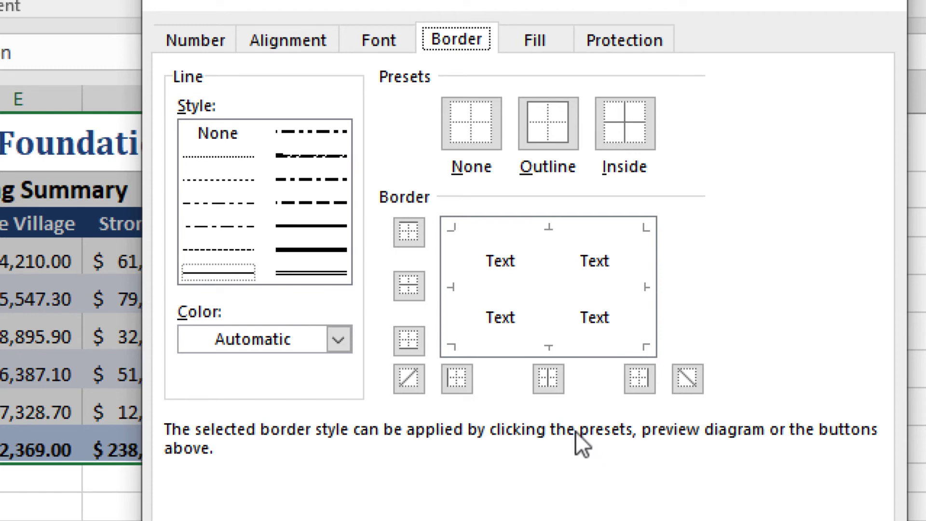
pyautogui.click(546, 134)
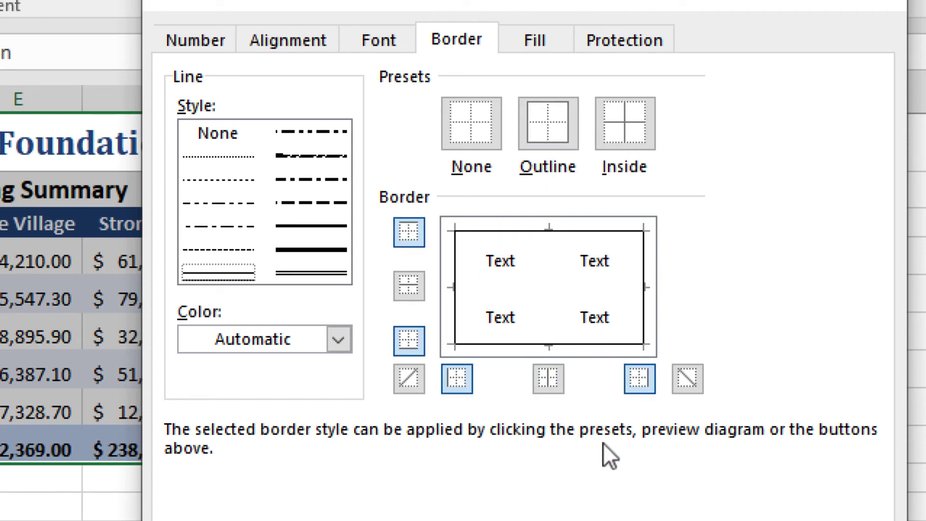
pyautogui.click(339, 339)
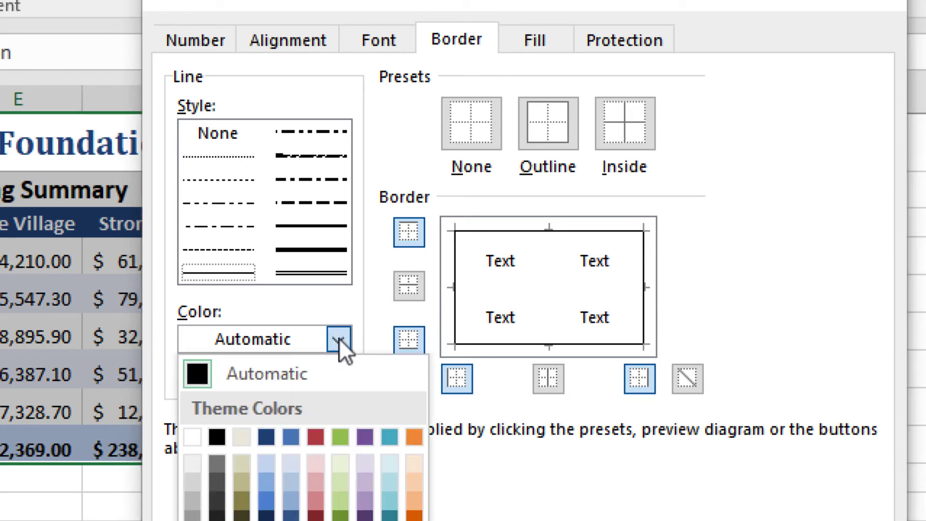
pyautogui.click(267, 437)
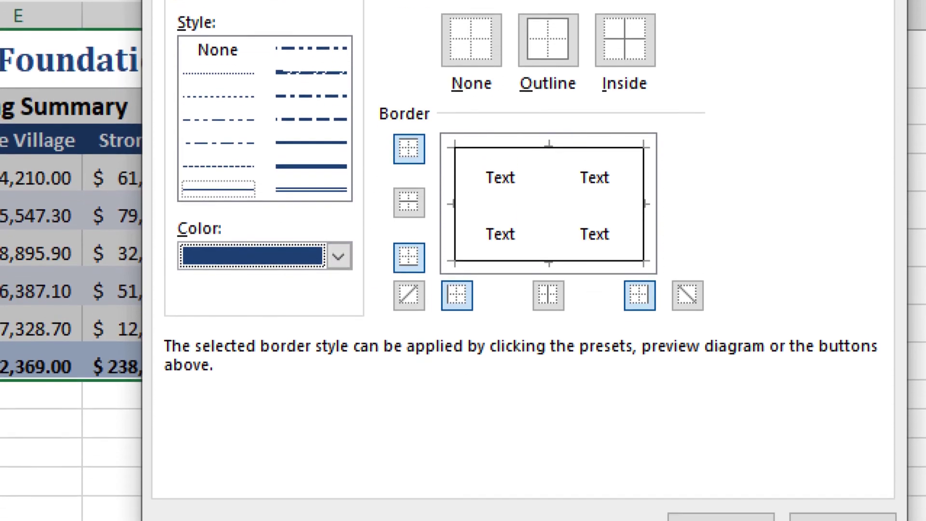
pyautogui.click(719, 519)
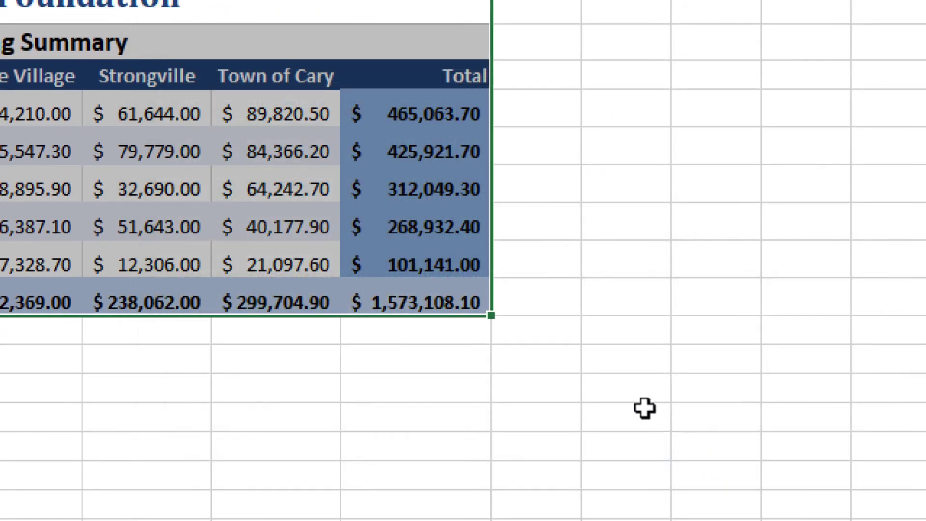
pyautogui.click(632, 397)
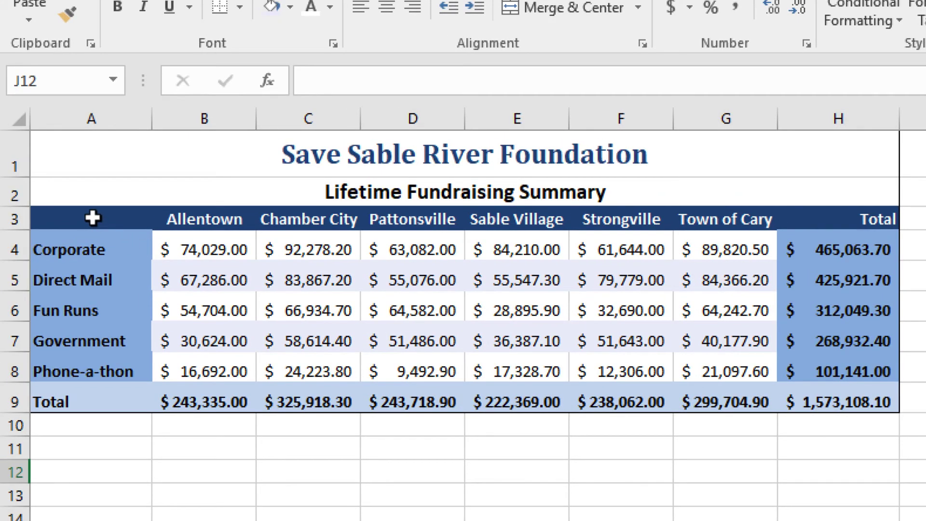
# - Apply all borders to the data and total cells A4:H9
pyautogui.moveTo(92, 219); pyautogui.dragTo(846, 388)
pyautogui.press('Return')
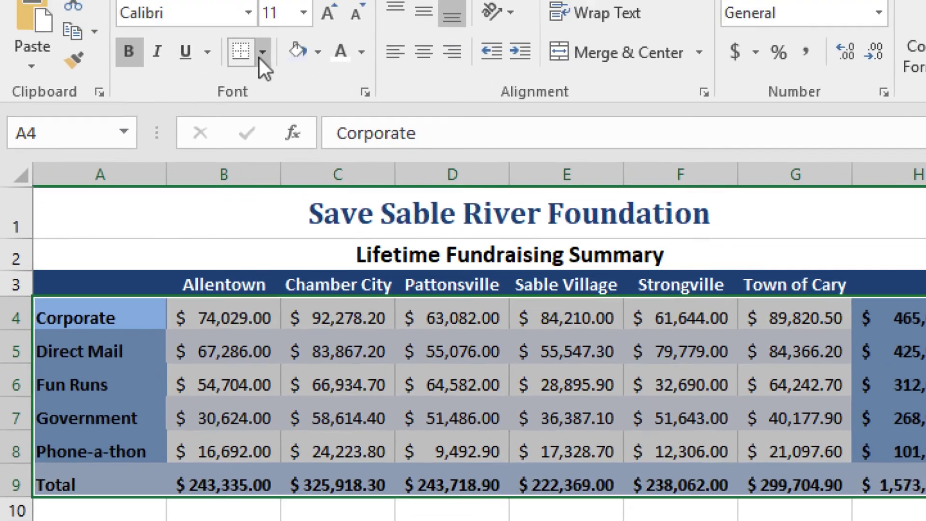
pyautogui.click(259, 58)
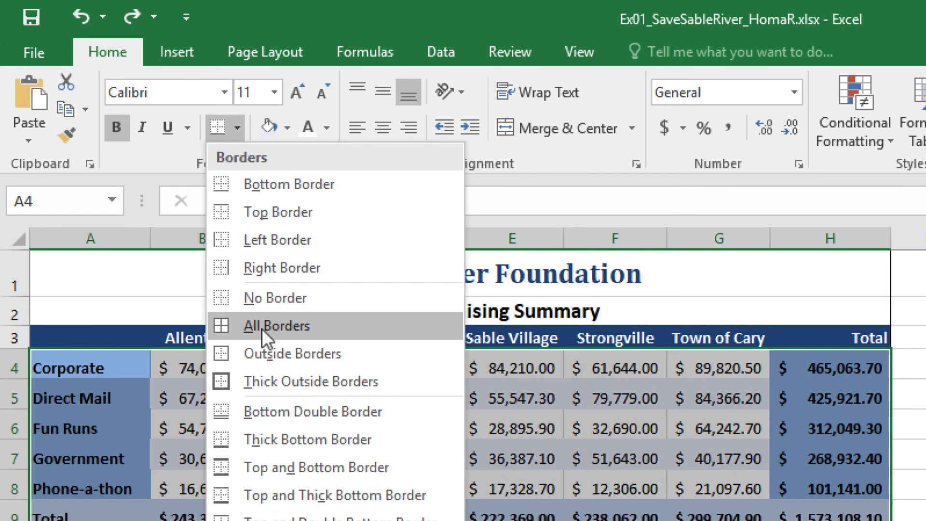
pyautogui.click(261, 328)
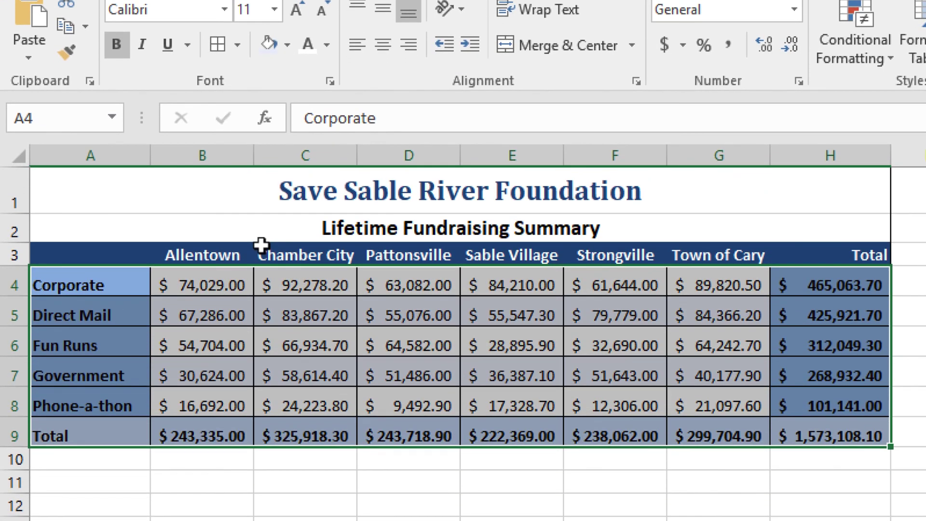
# - Set the border line color to the dark blue theme color, leave border drawing mode and deselect the table
pyautogui.click(237, 127)
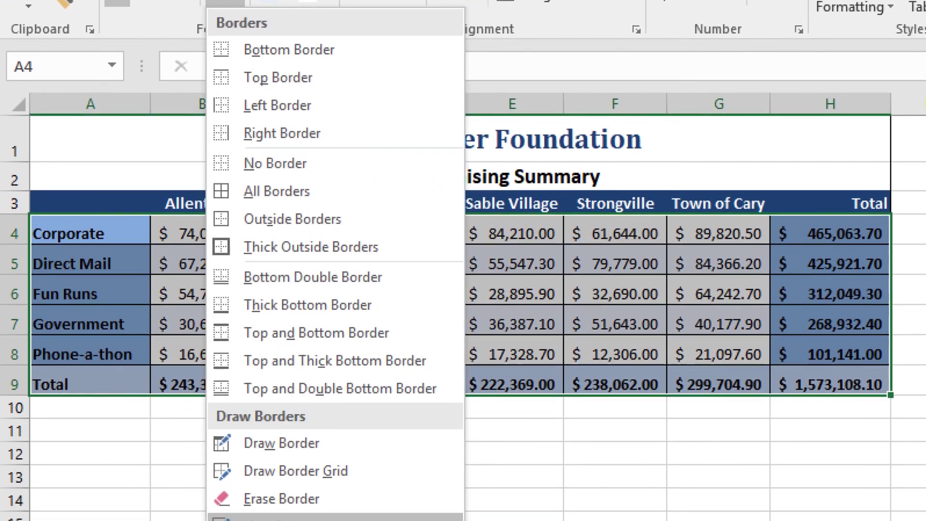
pyautogui.moveTo(303, 395)
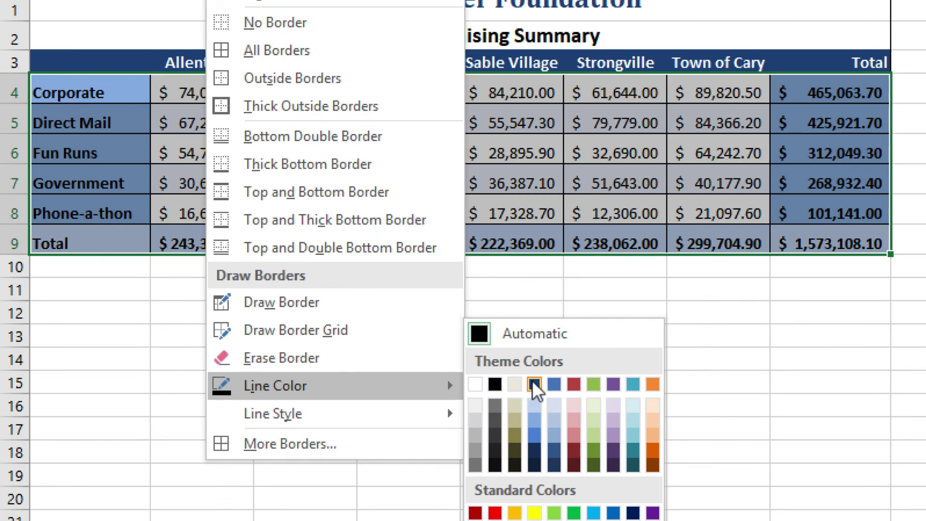
pyautogui.click(532, 384)
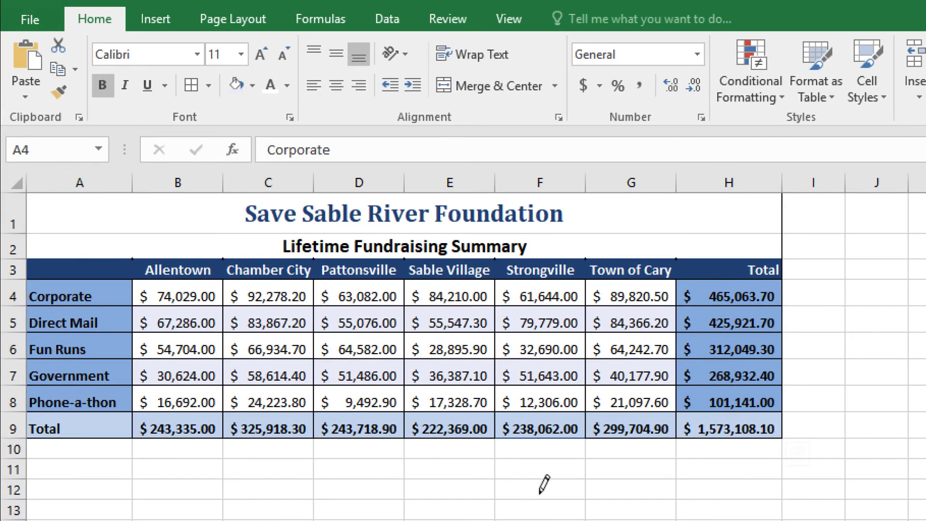
pyautogui.click(398, 151)
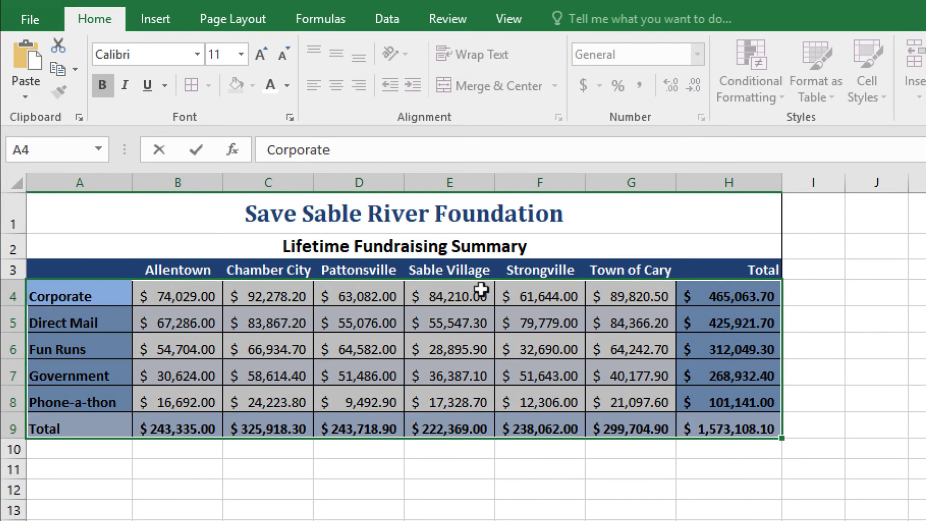
pyautogui.click(631, 520)
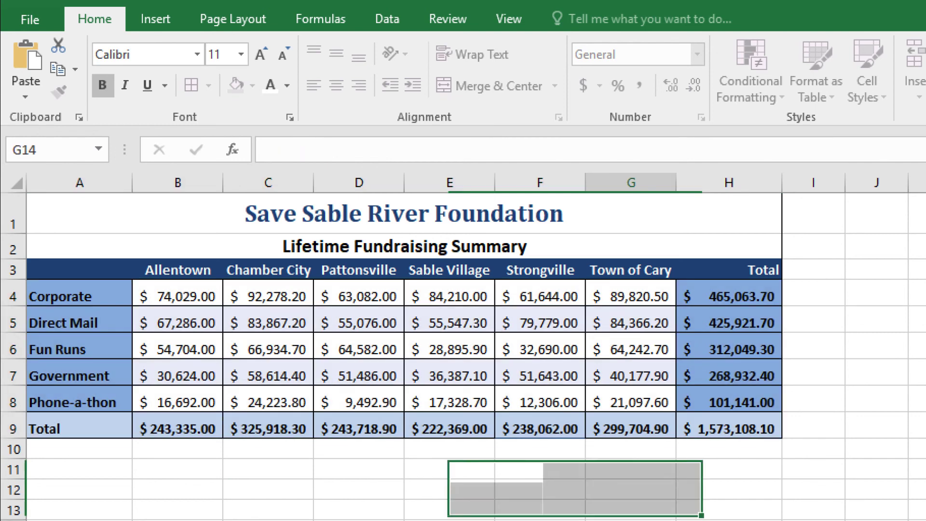